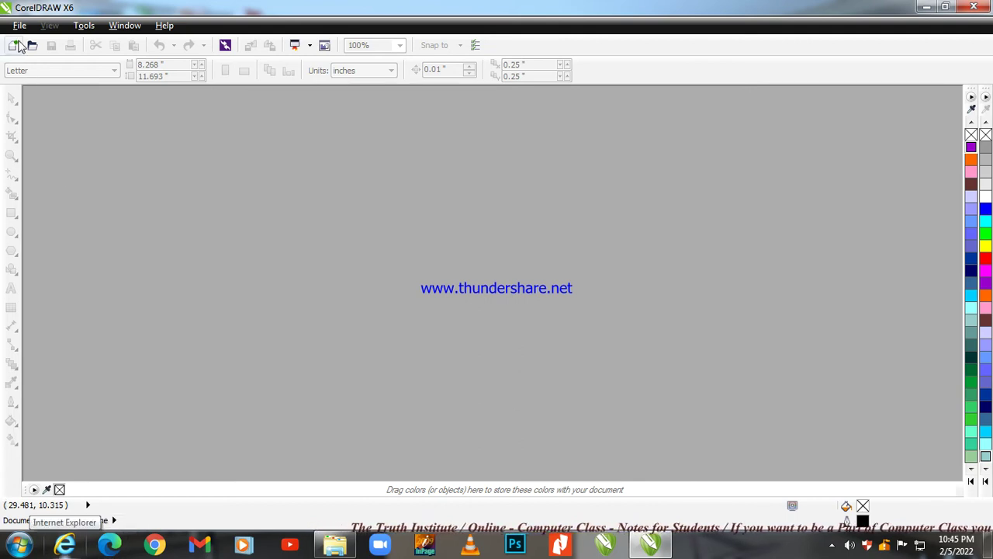
Open the File menu from the empty CorelDRAW X6 workspace.
{"action": "left_click", "coordinate": [20, 28]}
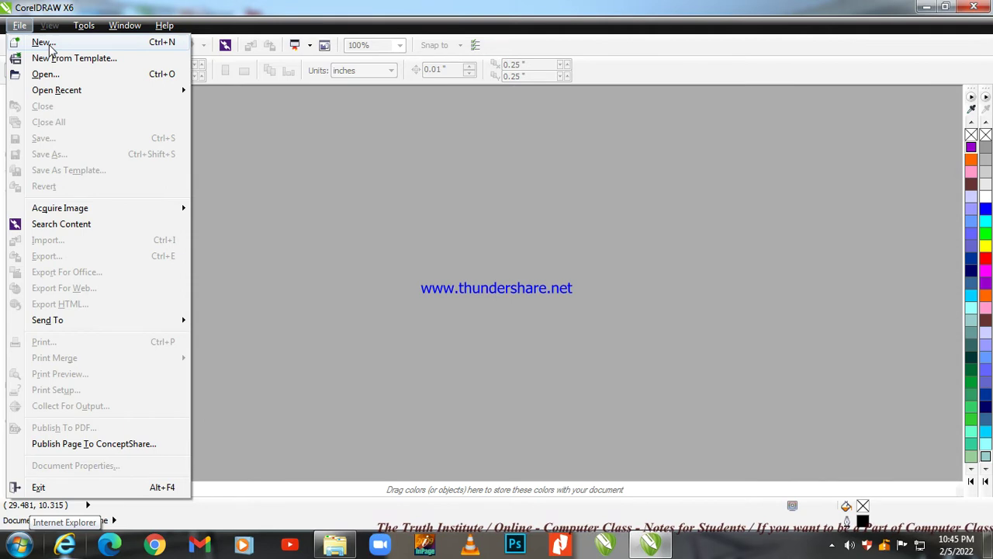
Start a new document and name it '4th assignment'.
{"action": "left_click", "coordinate": [45, 44]}
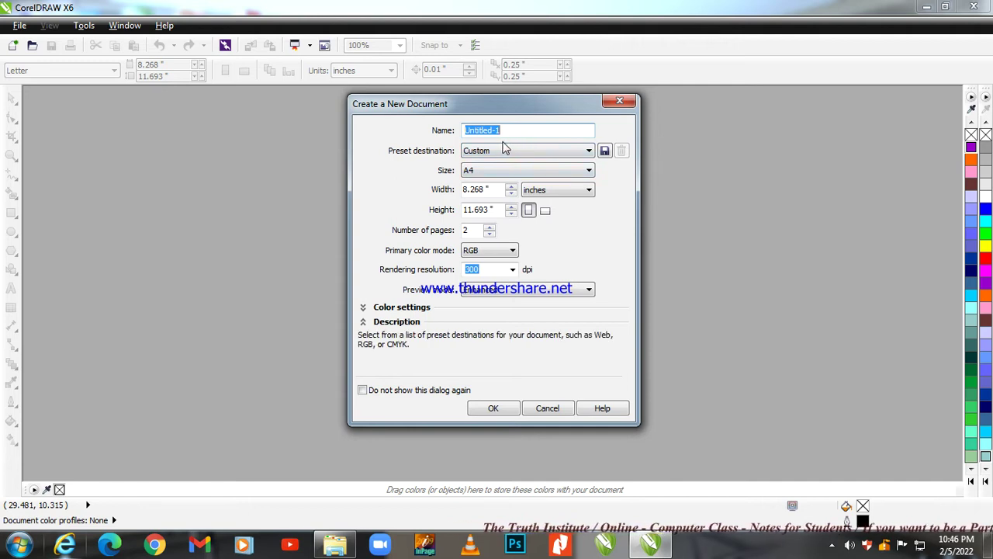
{"action": "type", "text": "4th assignemt"}
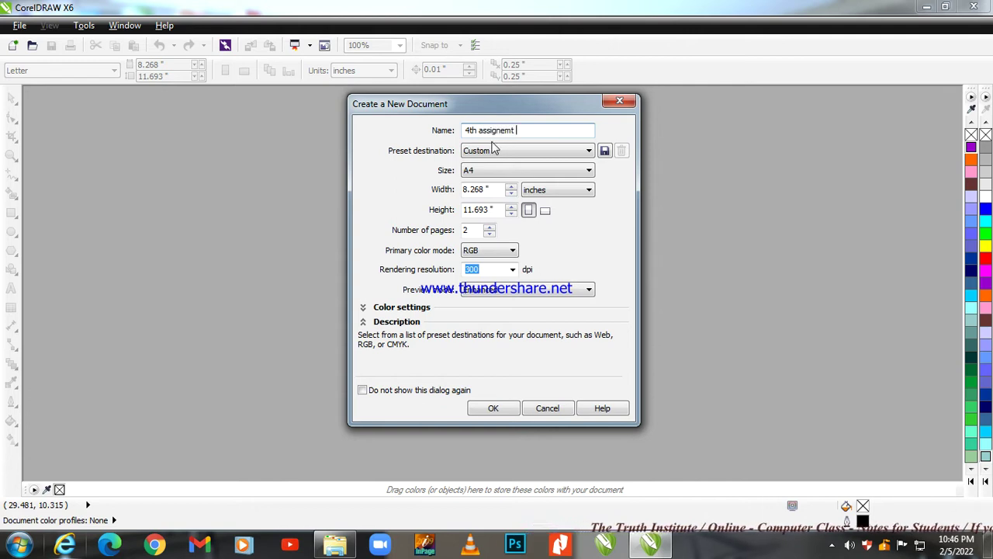
{"action": "key", "text": "BackSpace"}
{"action": "key", "text": "BackSpace"}
{"action": "key", "text": "BackSpace"}
{"action": "key", "text": "BackSpace"}
{"action": "type", "text": "nmen"}
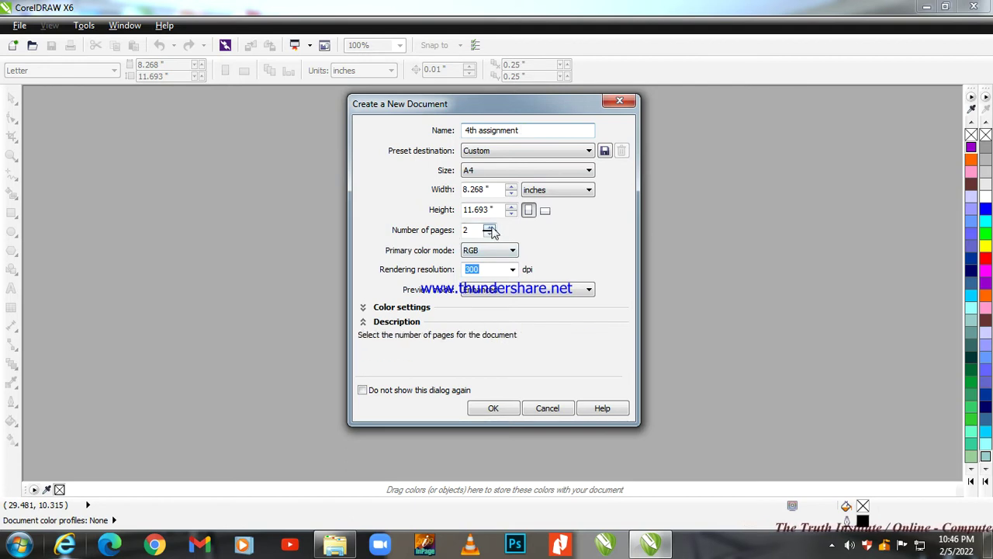
Create the document with 1 page, portrait orientation and inches as the unit.
{"action": "left_click", "coordinate": [489, 228]}
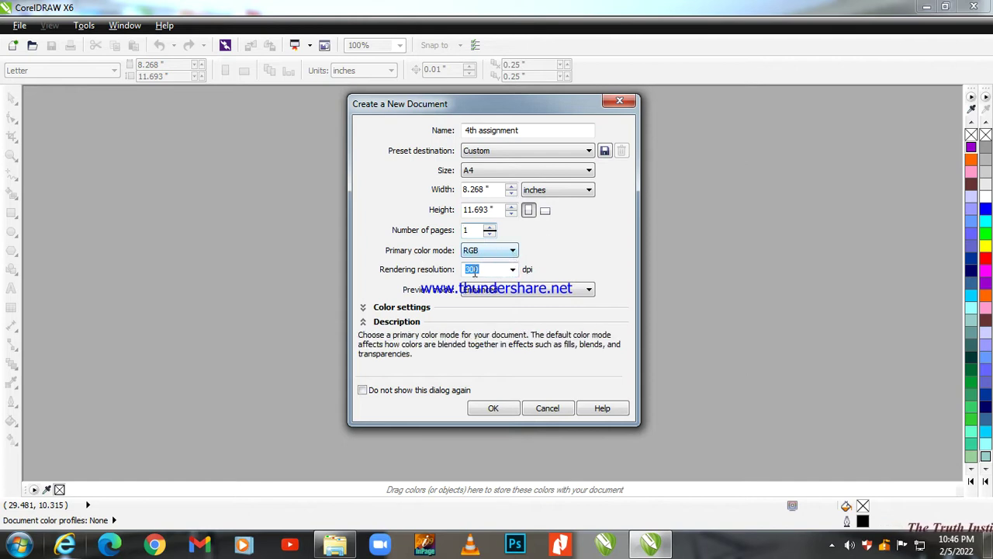
{"action": "left_click", "coordinate": [588, 190]}
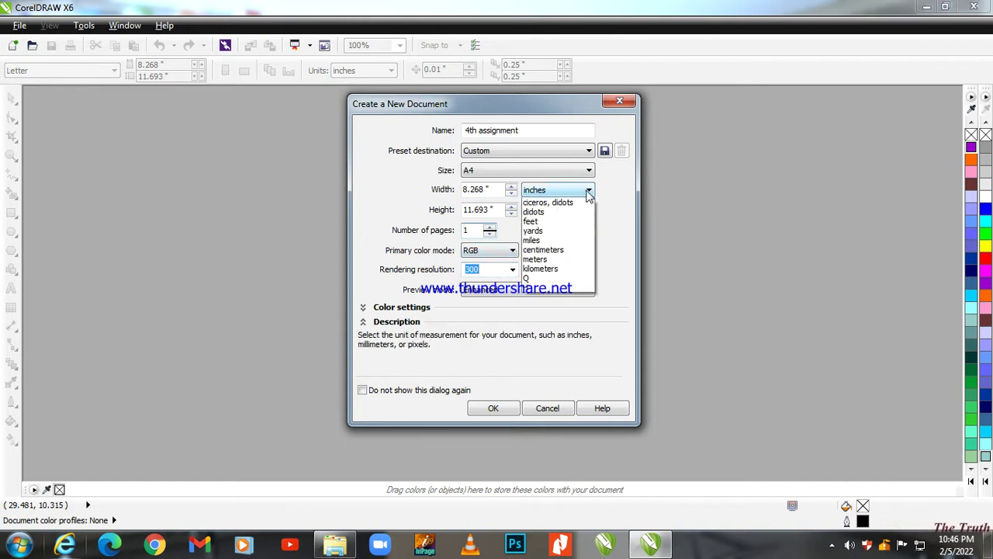
{"action": "left_click", "coordinate": [543, 199]}
{"action": "left_click", "coordinate": [544, 210]}
{"action": "left_click", "coordinate": [527, 210]}
{"action": "left_click", "coordinate": [513, 206]}
{"action": "left_click", "coordinate": [544, 210]}
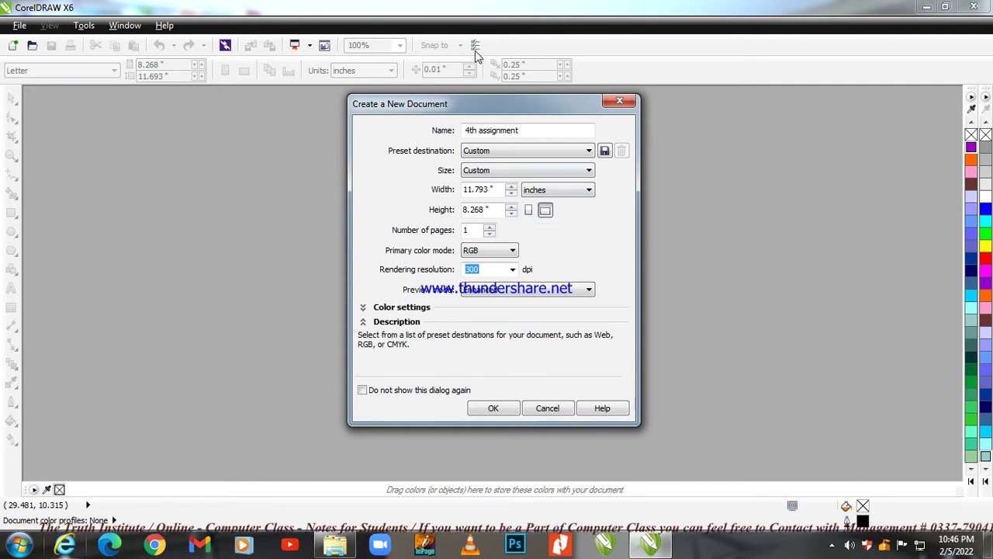
{"action": "left_click", "coordinate": [529, 210]}
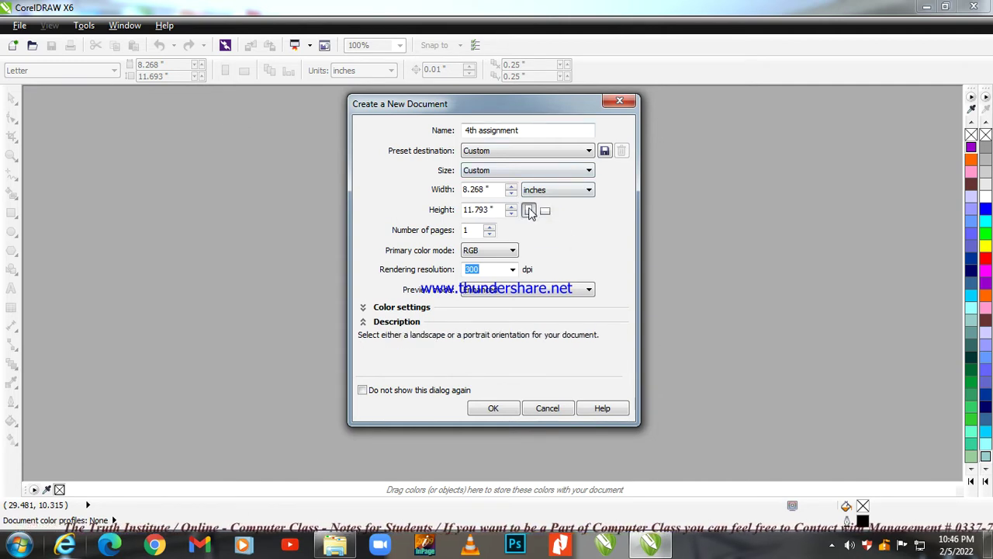
{"action": "left_click", "coordinate": [493, 408]}
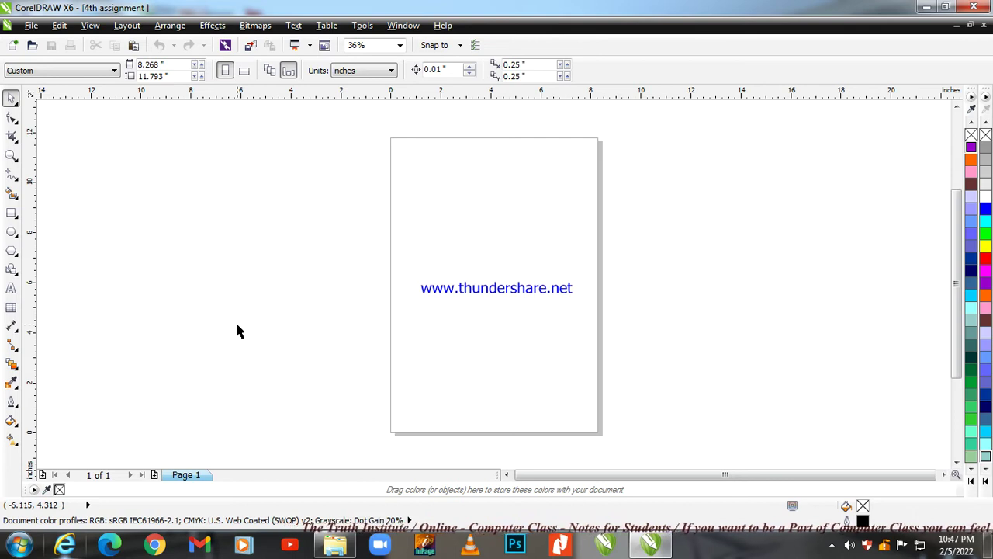
Apply the A4 page size preset, giving an 8.268 by 11.693 inch portrait page.
{"action": "left_click", "coordinate": [833, 546]}
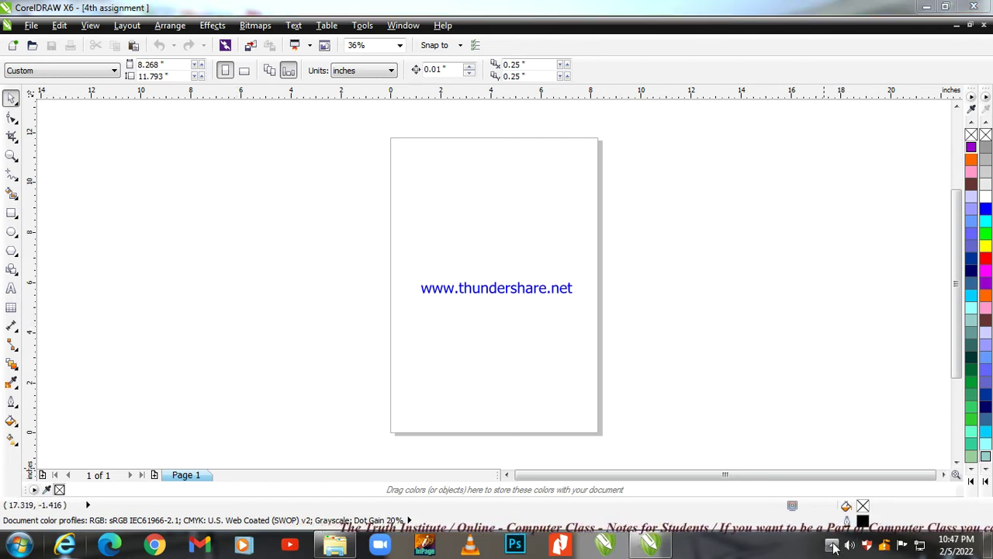
{"action": "left_click", "coordinate": [764, 303]}
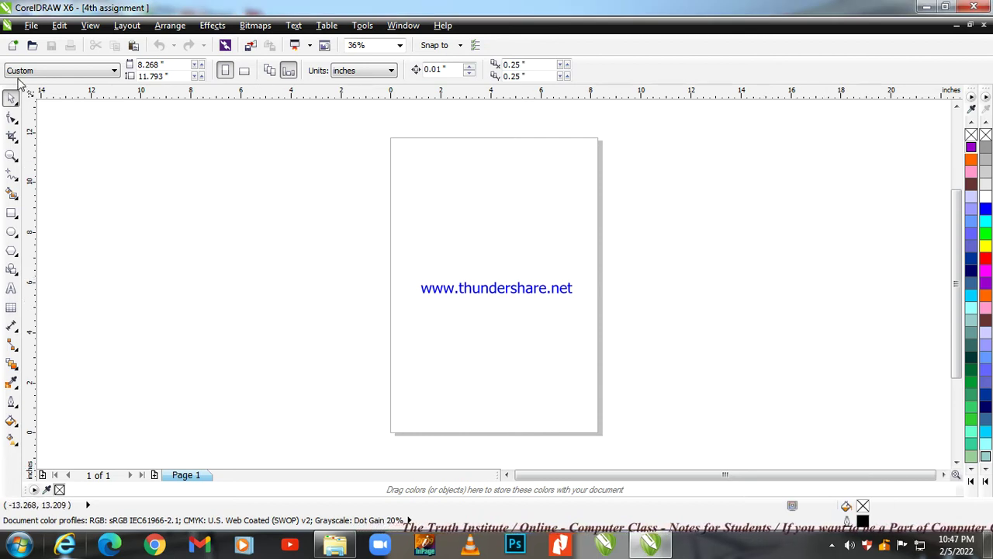
{"action": "left_click", "coordinate": [60, 72]}
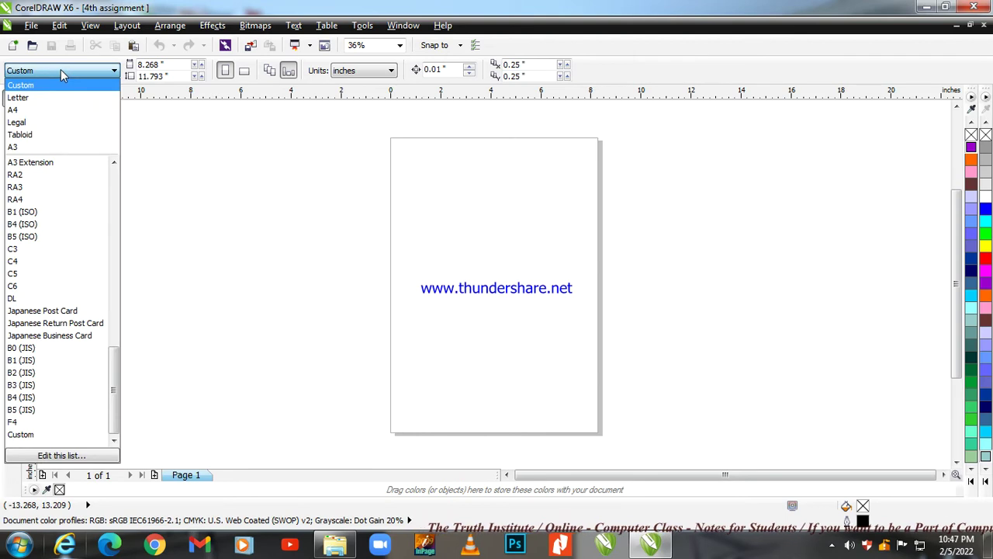
{"action": "left_click", "coordinate": [54, 112]}
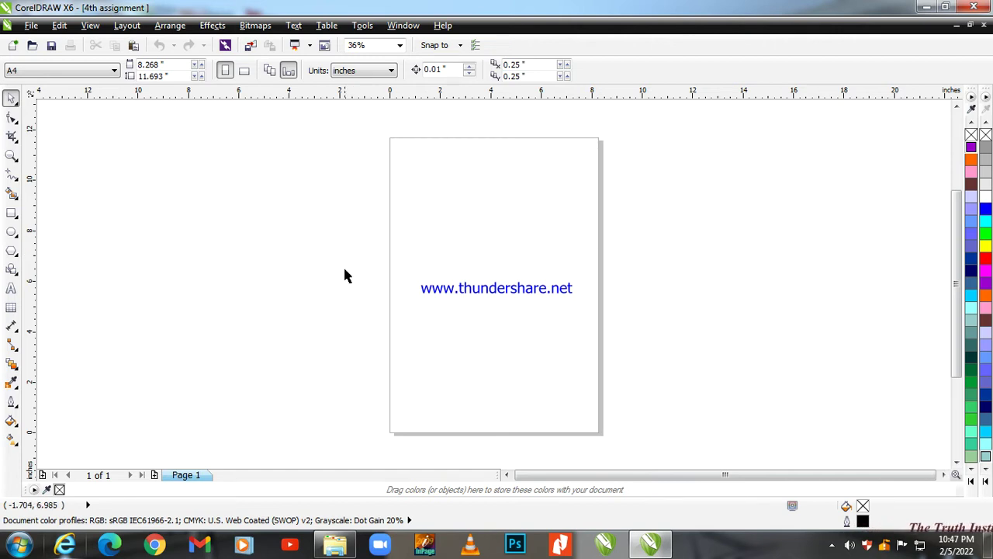
{"action": "left_click", "coordinate": [64, 76]}
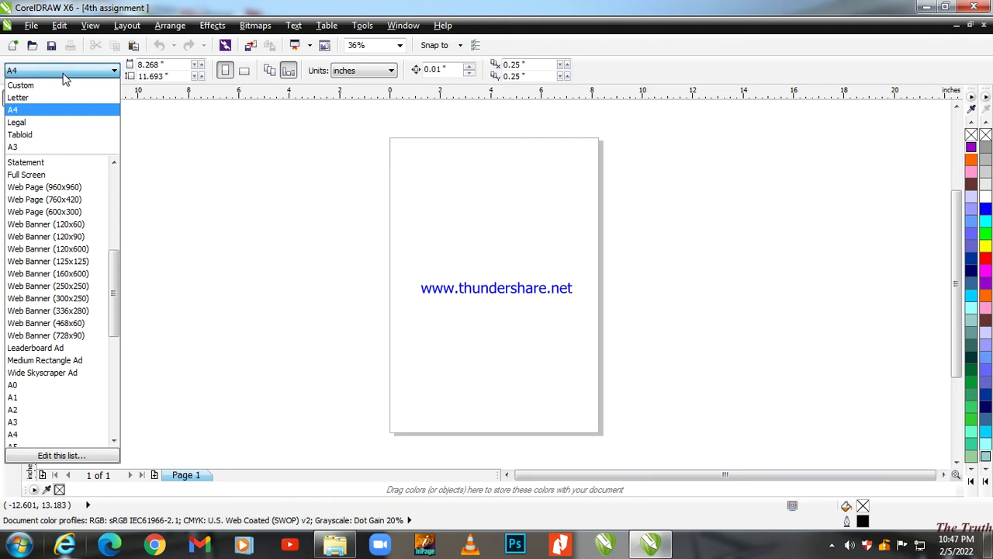
{"action": "left_click", "coordinate": [55, 113]}
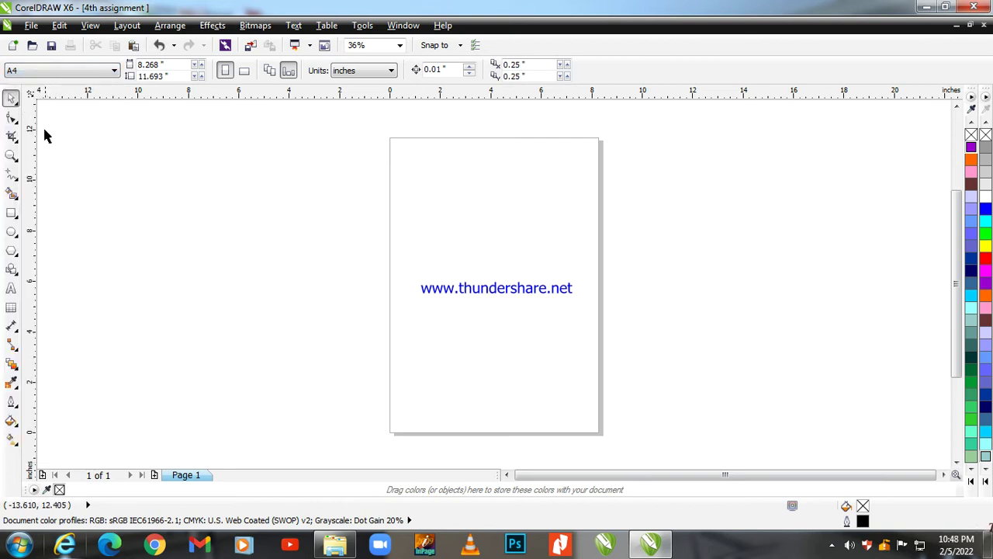
Add a rectangle matching the A4 page outline and select it with the Pick tool.
{"action": "double_click", "coordinate": [12, 214]}
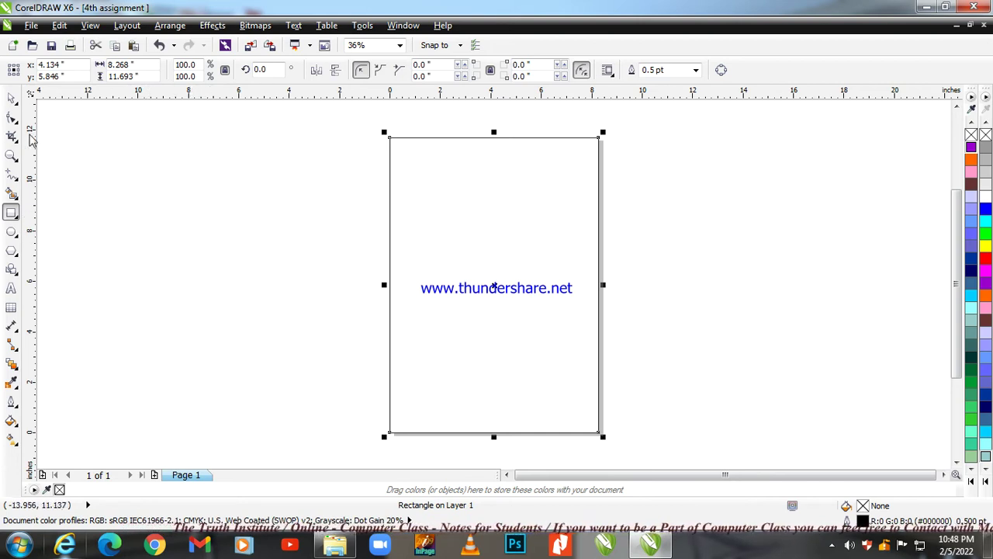
{"action": "left_click", "coordinate": [12, 103]}
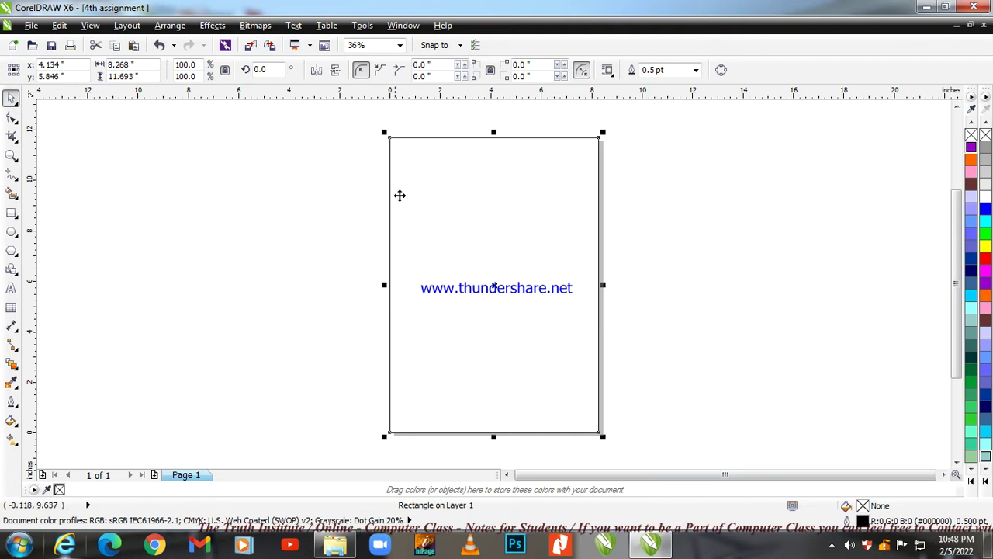
{"action": "left_click", "coordinate": [441, 210]}
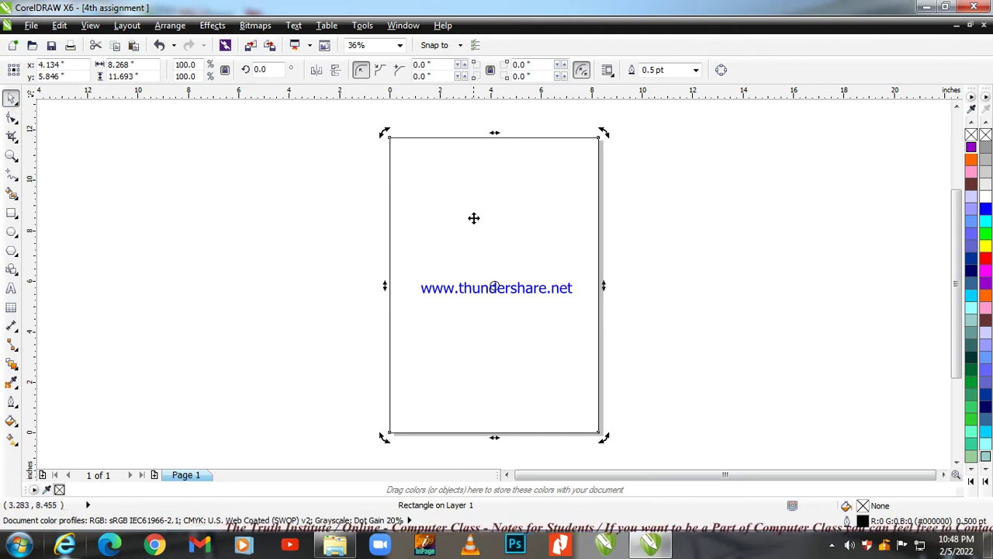
Type a 24 pt Arial 'Name:' line with the student's name left of the page.
{"action": "left_click", "coordinate": [11, 290]}
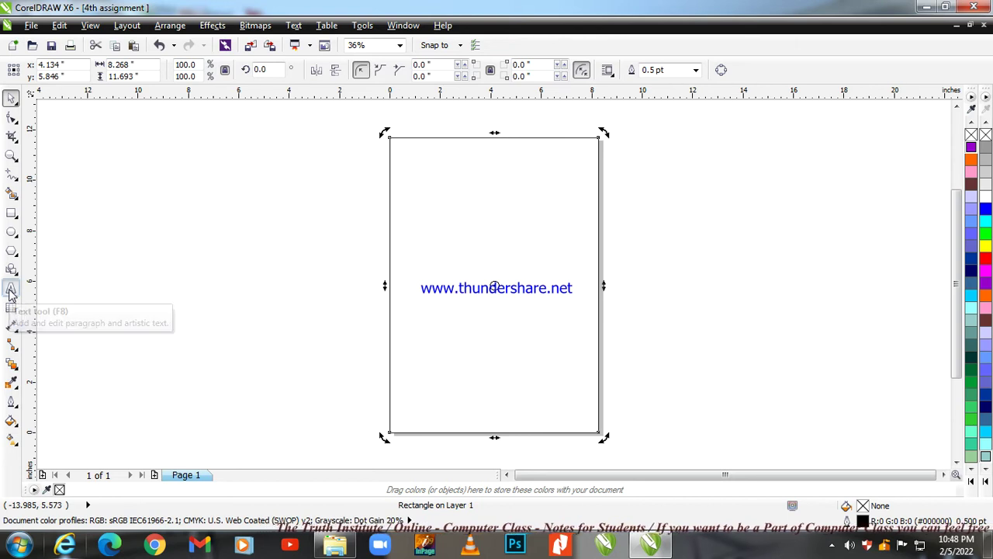
{"action": "left_click", "coordinate": [273, 250]}
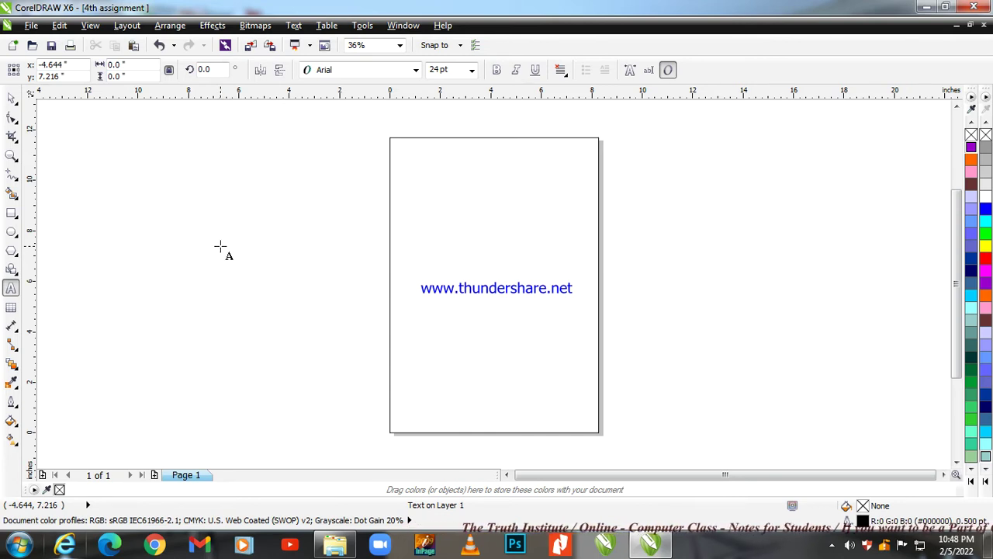
{"action": "type", "text": "T"}
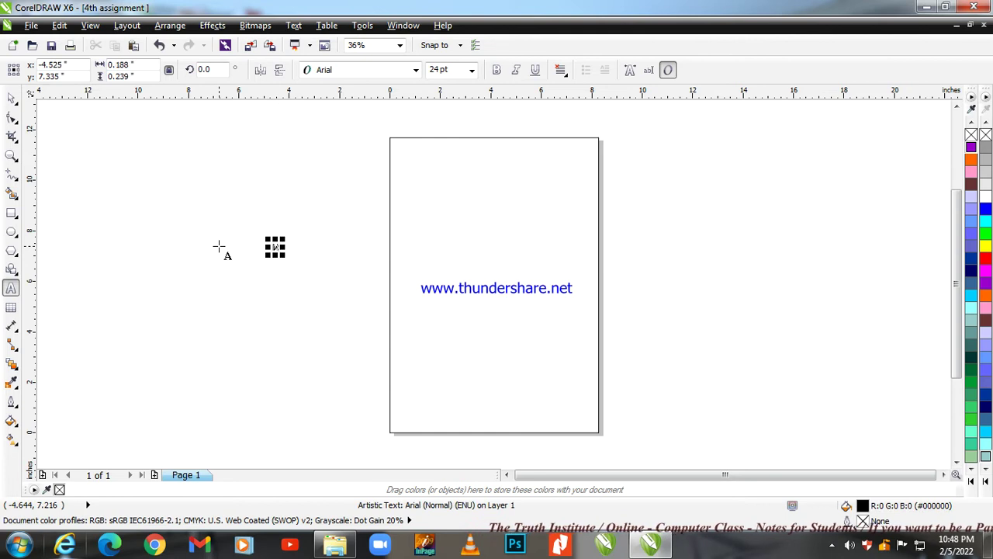
{"action": "type", "text": "ame"}
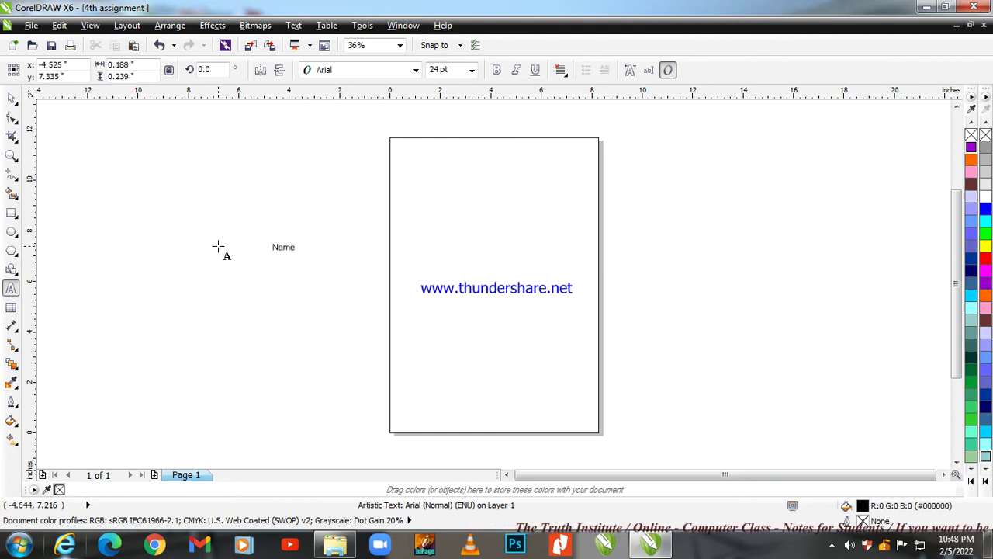
{"action": "type", "text": ": Na"}
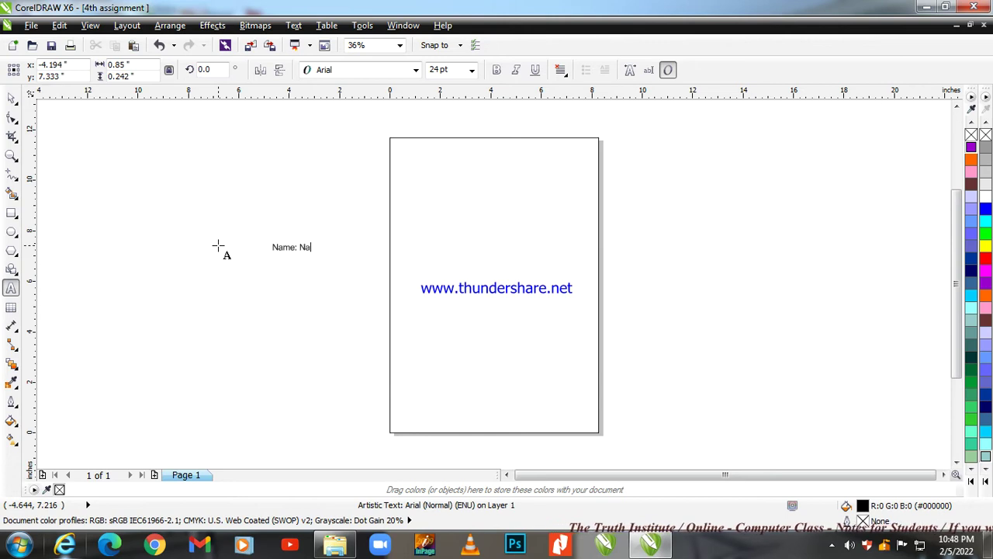
{"action": "key", "text": "BackSpace"}
{"action": "key", "text": "BackSpace"}
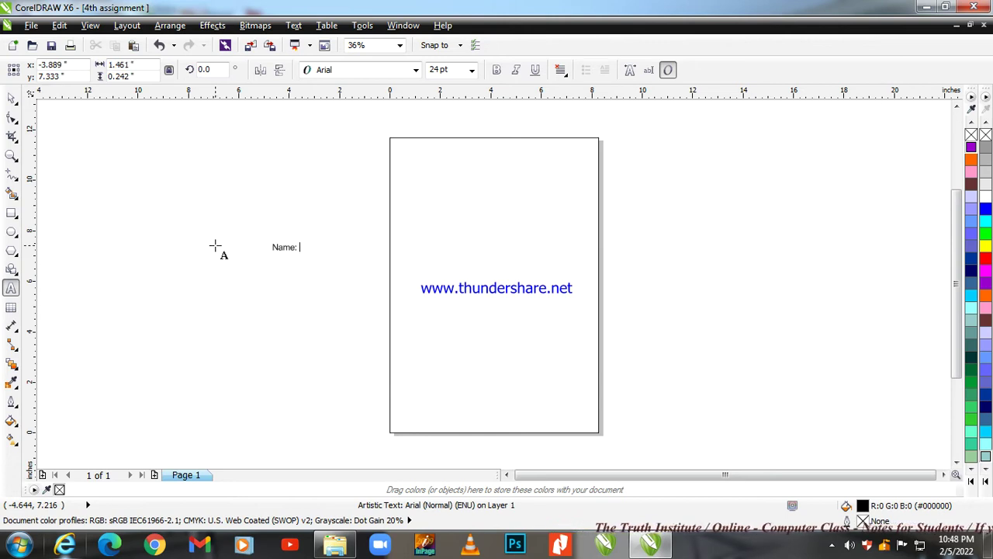
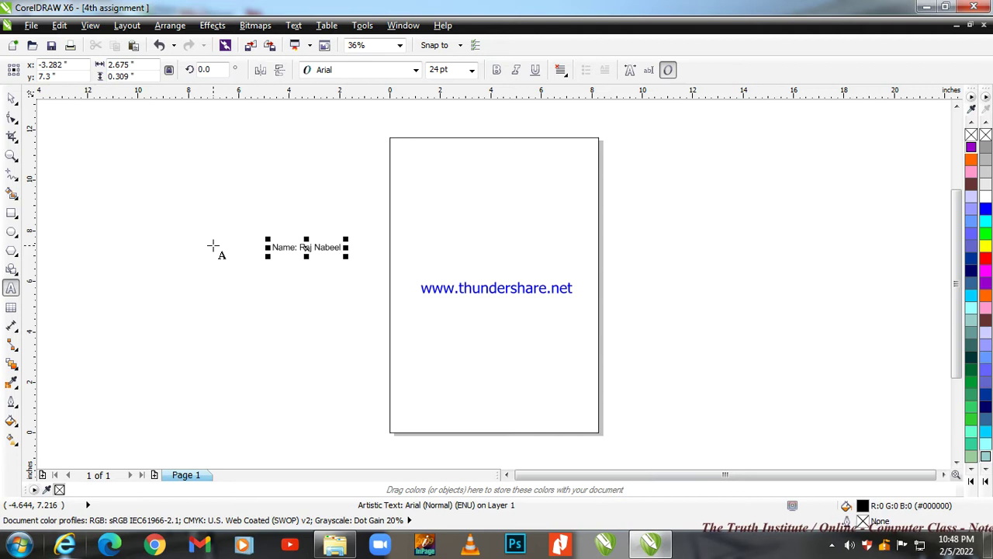
{"action": "scroll", "coordinate": [271, 264], "scroll_direction": "up", "scroll_amount": 2}
{"action": "scroll", "coordinate": [304, 245], "scroll_direction": "up", "scroll_amount": 2}
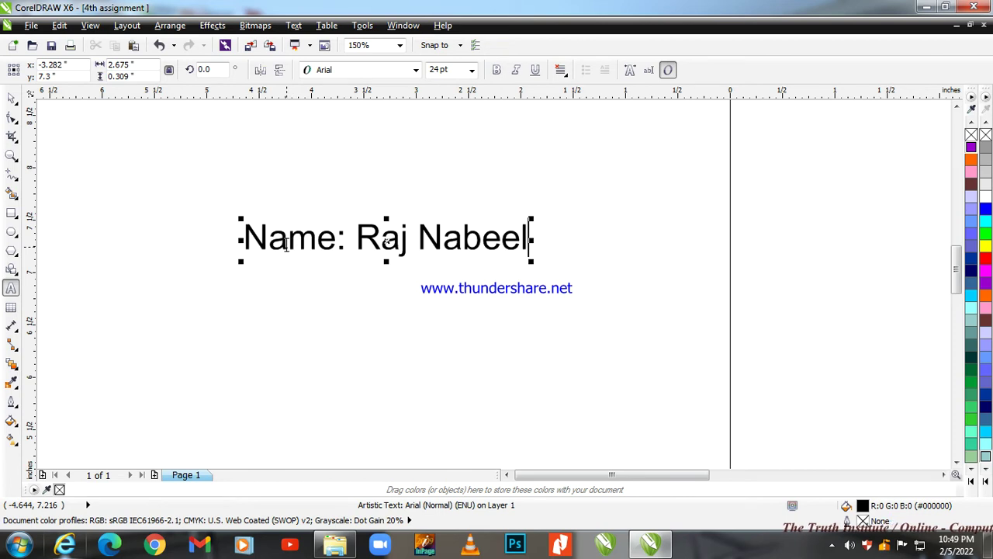
{"action": "scroll", "coordinate": [233, 243], "scroll_direction": "down", "scroll_amount": 6}
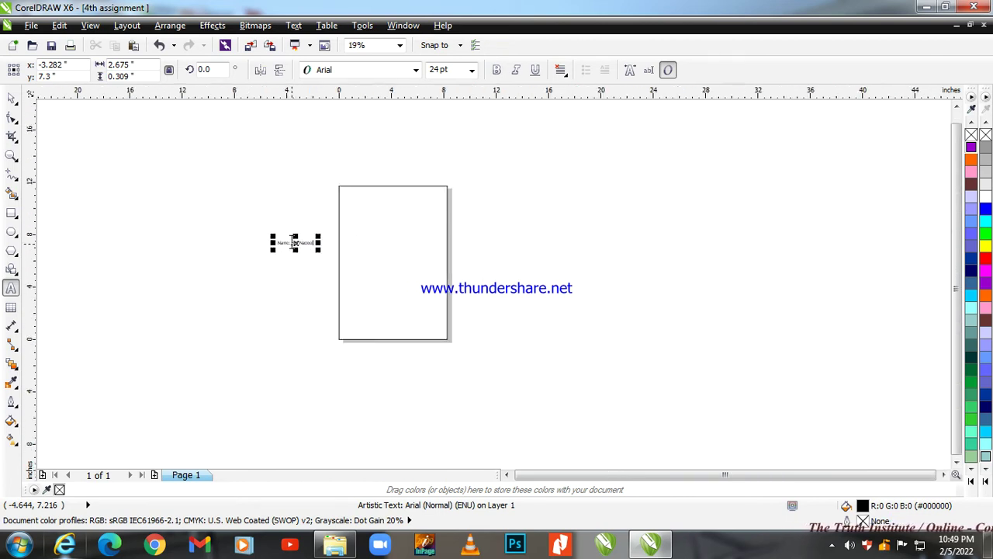
{"action": "scroll", "coordinate": [305, 249], "scroll_direction": "up", "scroll_amount": 4}
{"action": "scroll", "coordinate": [234, 231], "scroll_direction": "up", "scroll_amount": 2}
{"action": "scroll", "coordinate": [315, 233], "scroll_direction": "down", "scroll_amount": 5}
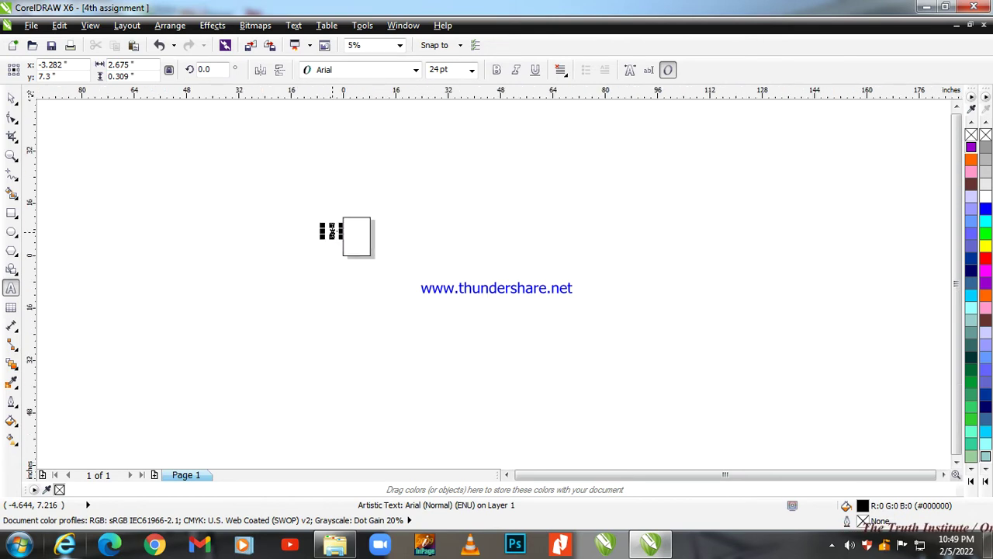
{"action": "scroll", "coordinate": [331, 230], "scroll_direction": "down", "scroll_amount": 1}
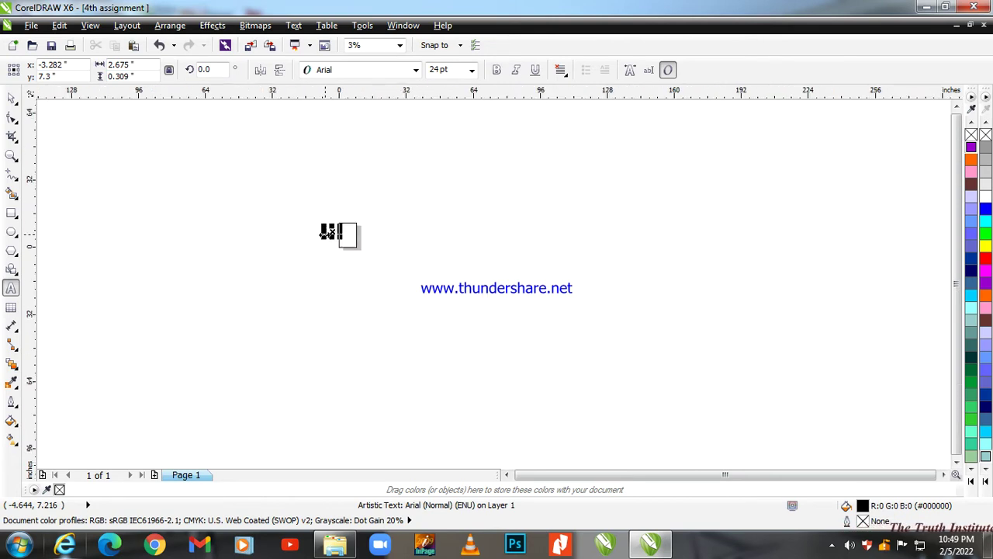
{"action": "scroll", "coordinate": [324, 234], "scroll_direction": "up", "scroll_amount": 3}
{"action": "scroll", "coordinate": [324, 233], "scroll_direction": "up", "scroll_amount": 3}
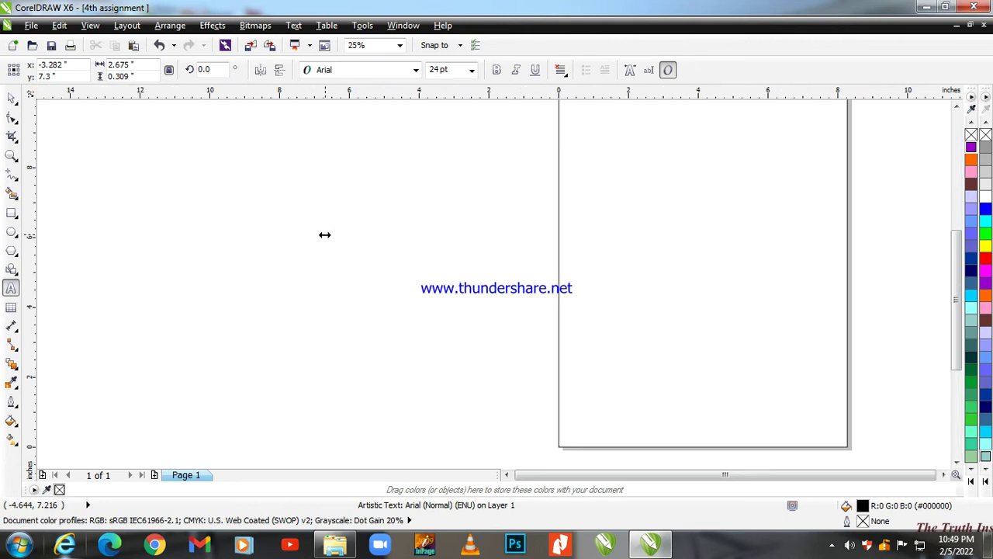
{"action": "scroll", "coordinate": [406, 205], "scroll_direction": "up", "scroll_amount": 1}
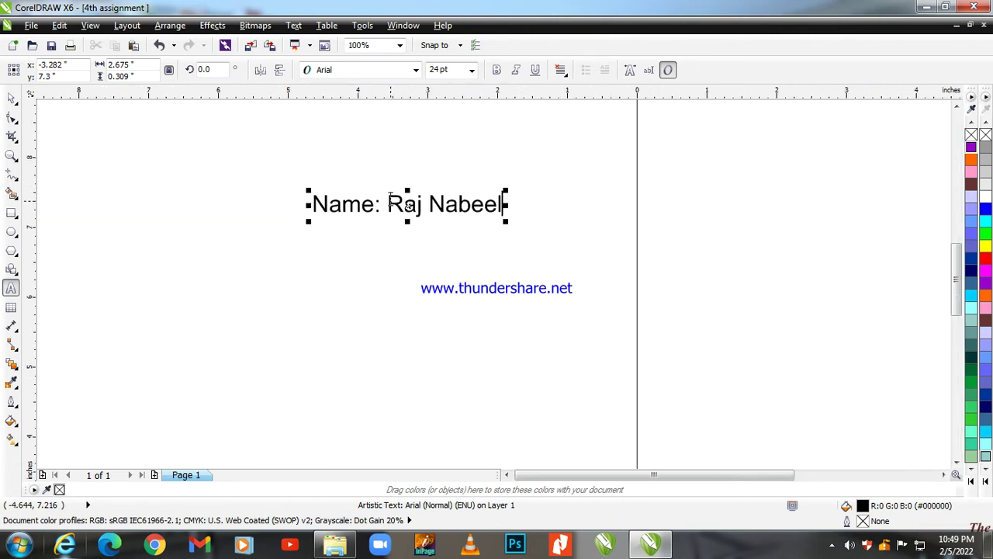
Add the lines 'Church: The Truth Institute' and 'Assignment: 04' below the Name line.
{"action": "key", "text": "Return"}
{"action": "type", "text": "C"}
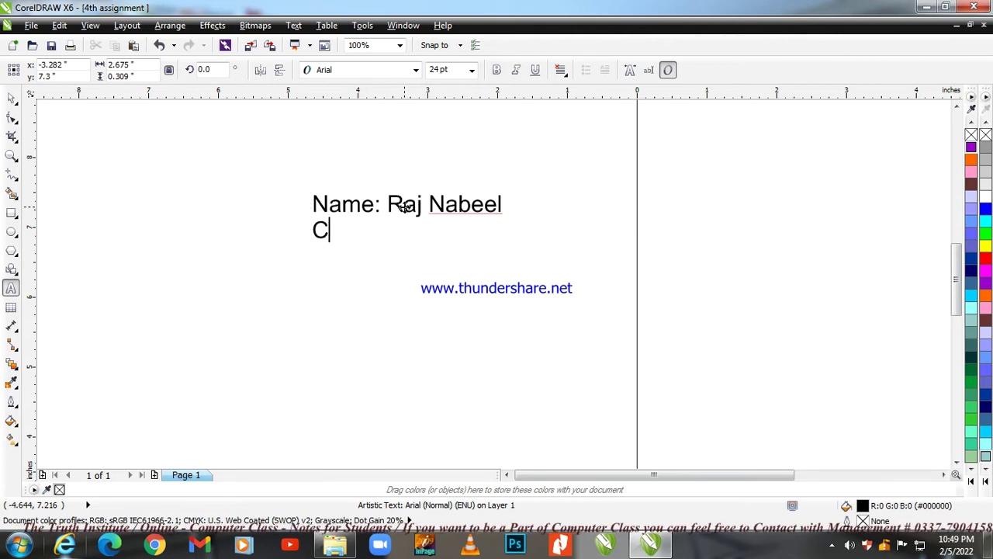
{"action": "type", "text": "hurch:"}
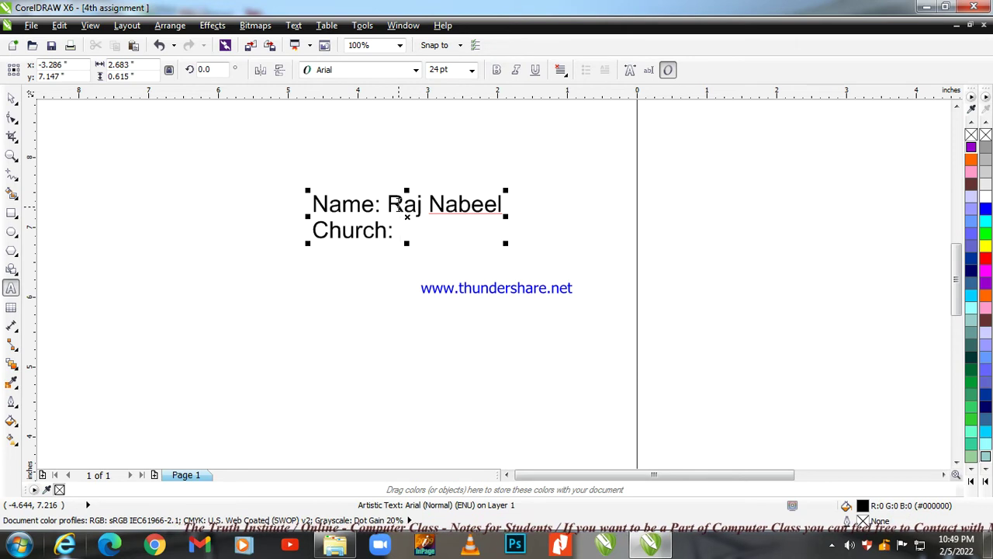
{"action": "type", "text": "The"}
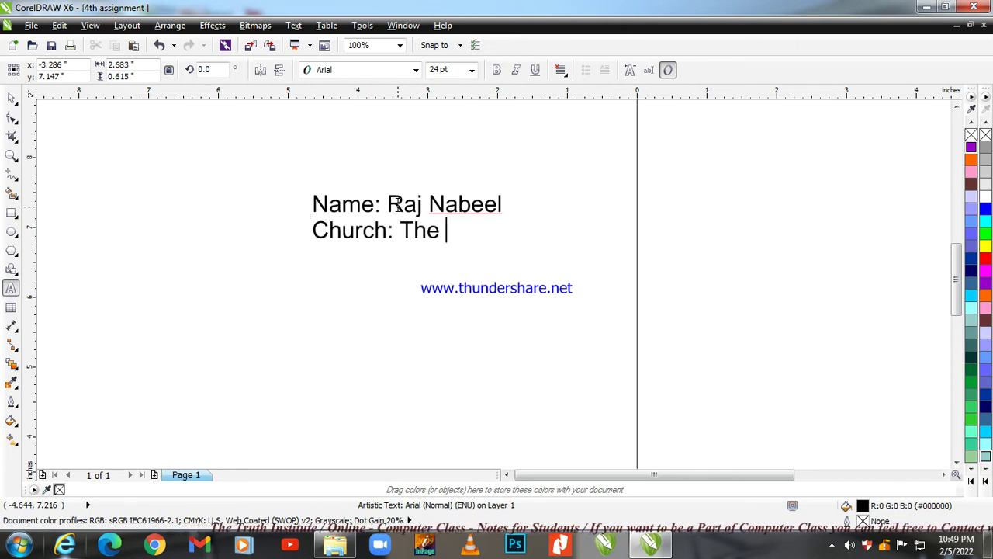
{"action": "type", "text": " Truth Institute"}
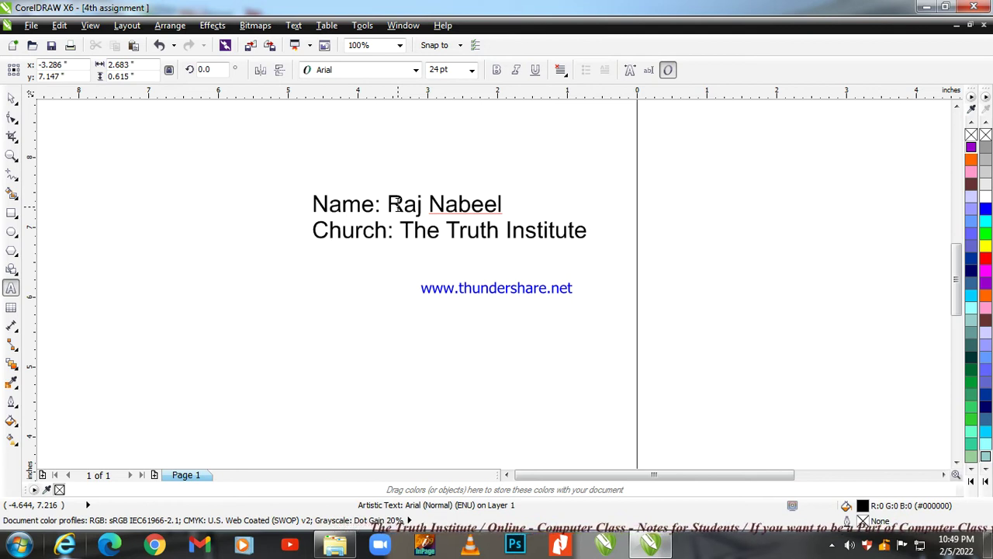
{"action": "type", "text": "A"}
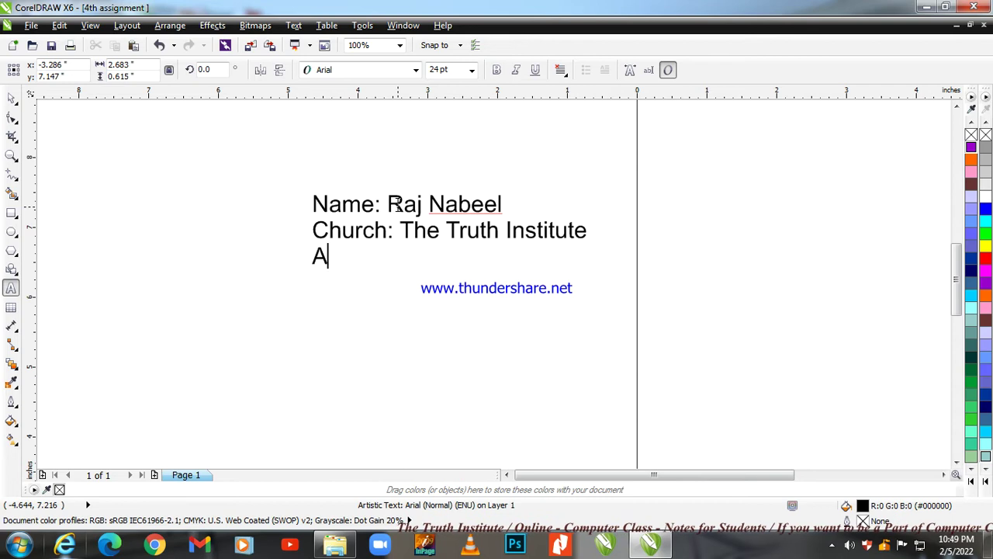
{"action": "type", "text": "ssignmen"}
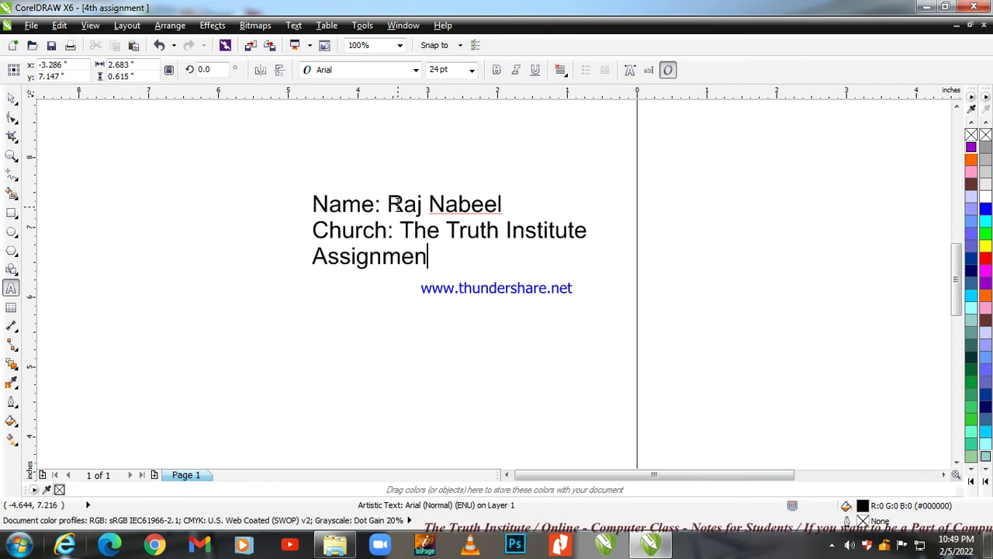
{"action": "type", "text": "t: "}
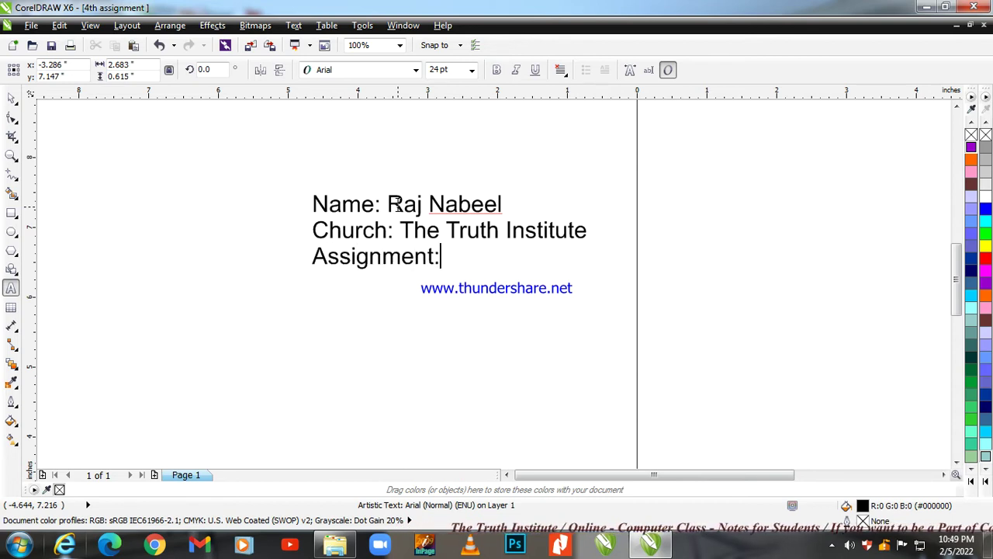
{"action": "type", "text": "04"}
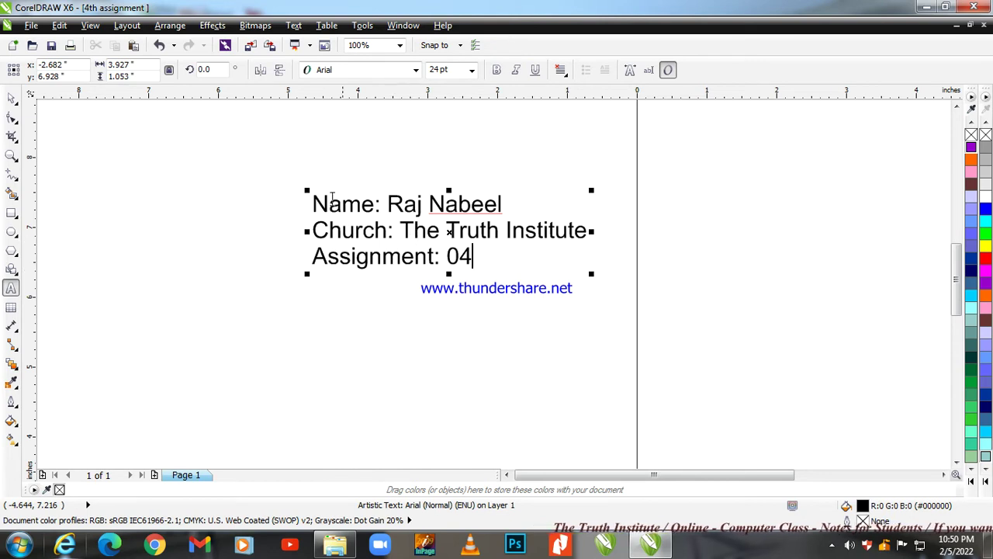
Select the text block, zoom out to the whole page, and keep 24 pt size.
{"action": "left_click", "coordinate": [10, 101]}
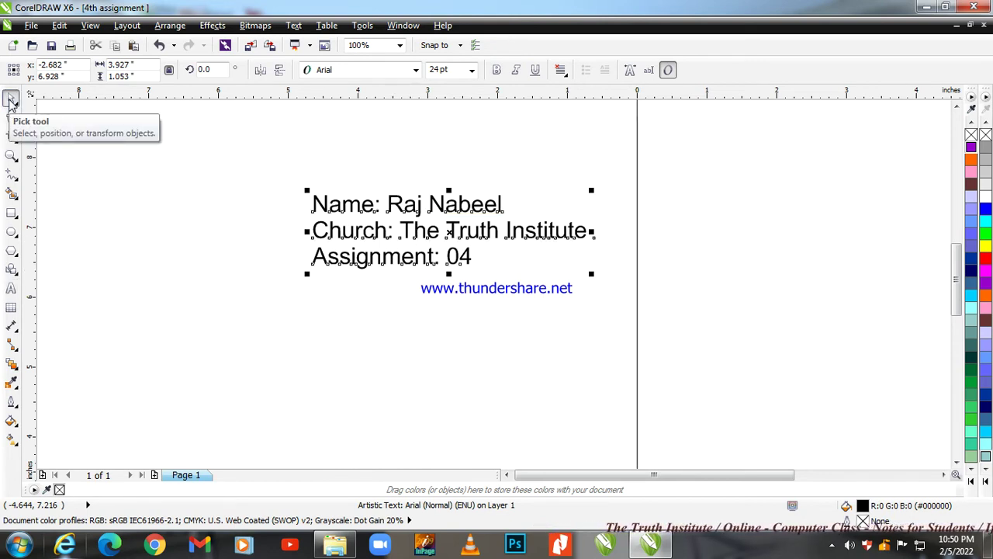
{"action": "key", "text": "F4"}
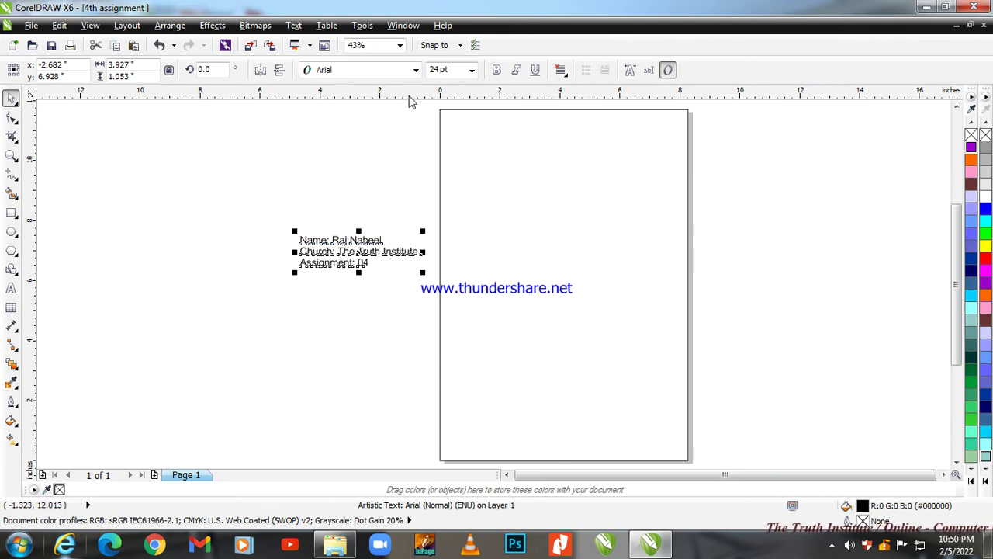
{"action": "left_click", "coordinate": [472, 70]}
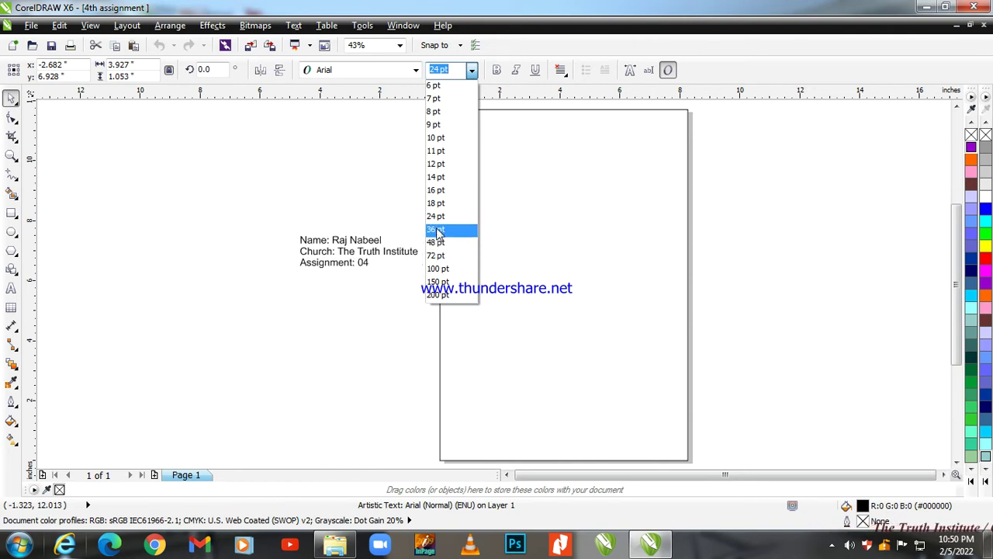
{"action": "left_click", "coordinate": [436, 217]}
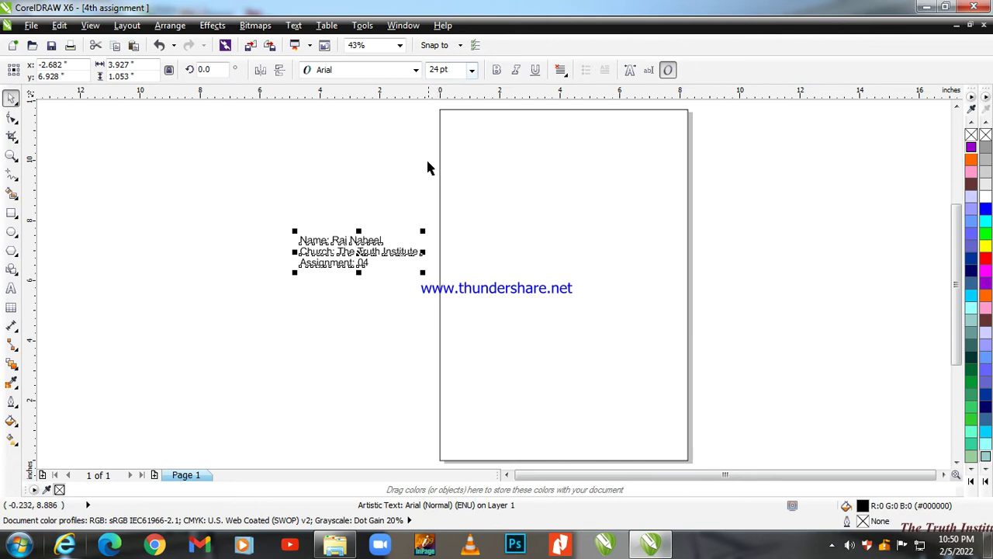
Set the text to JACKPORT COLLEGE NCV and move it to the page's top-left corner.
{"action": "left_click", "coordinate": [416, 70]}
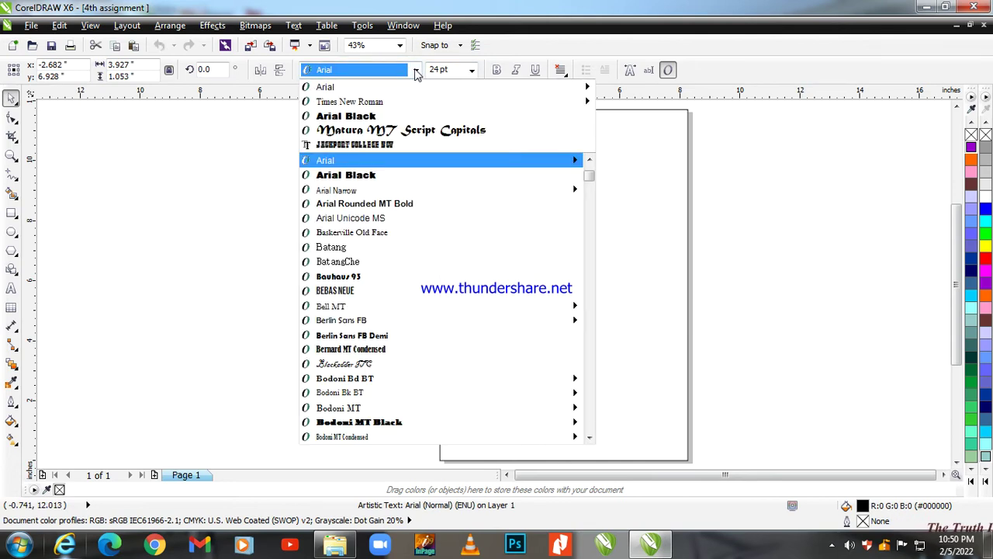
{"action": "left_click", "coordinate": [402, 147]}
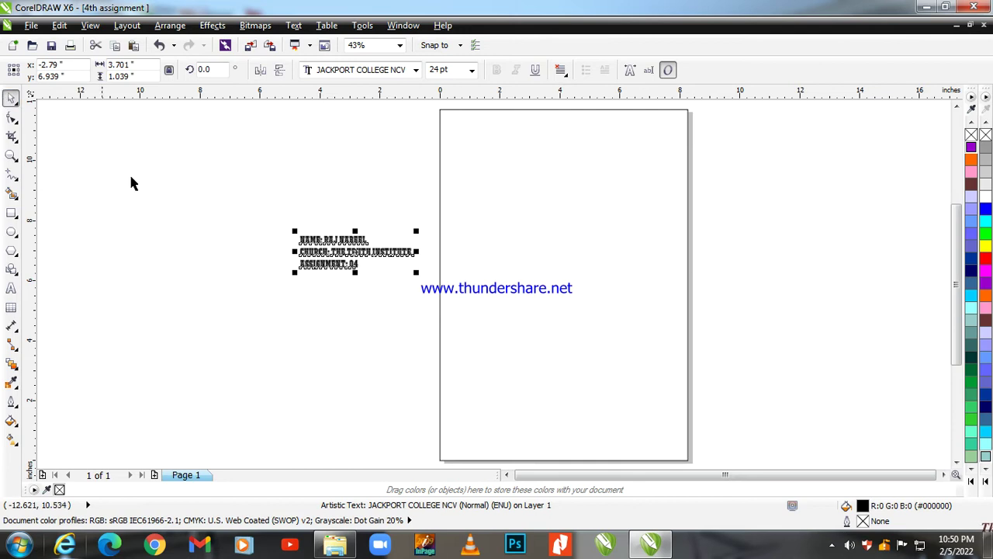
{"action": "left_click_drag", "start_coordinate": [307, 240], "coordinate": [452, 117]}
{"action": "scroll", "coordinate": [359, 187], "scroll_direction": "down", "scroll_amount": 2}
{"action": "scroll", "coordinate": [411, 154], "scroll_direction": "up", "scroll_amount": 5}
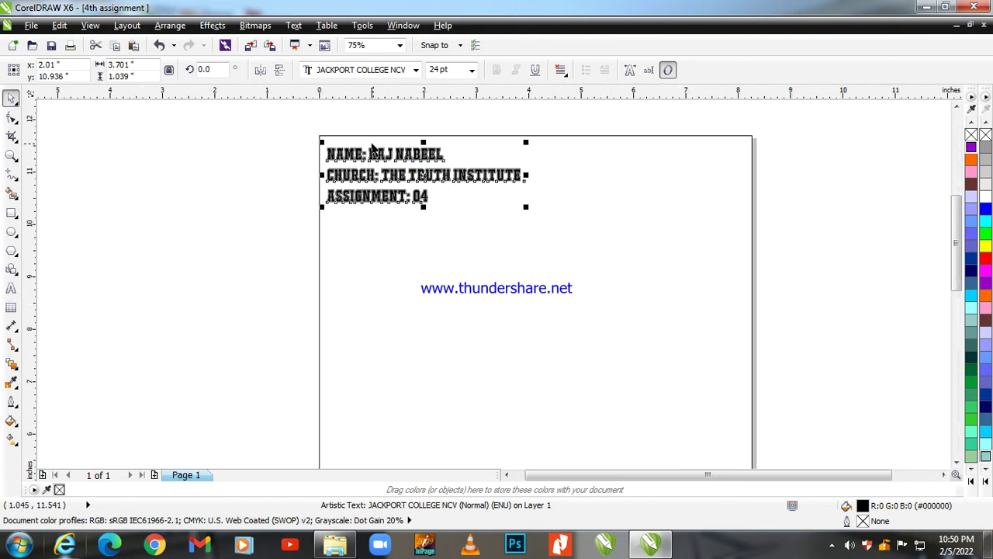
{"action": "scroll", "coordinate": [381, 152], "scroll_direction": "up", "scroll_amount": 1}
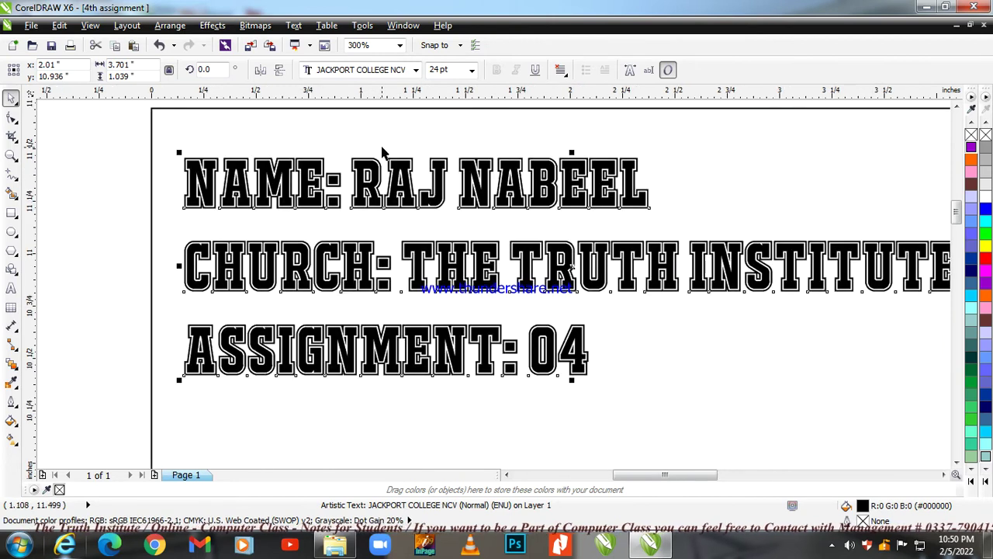